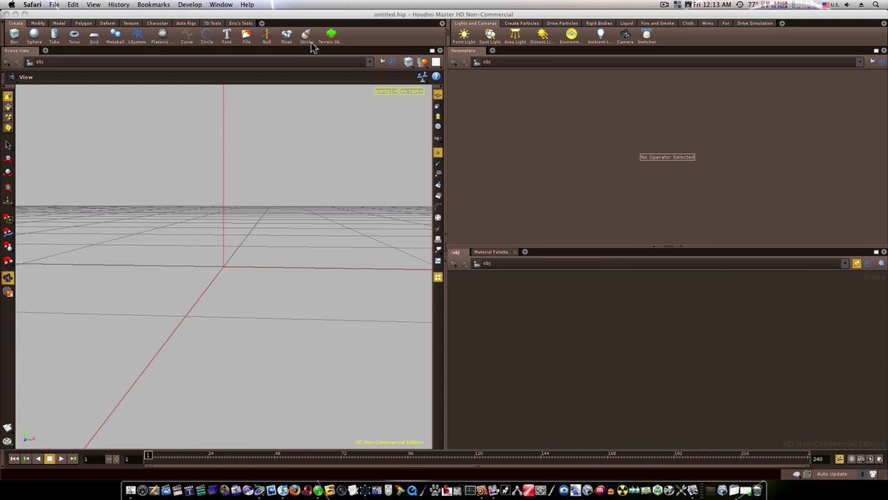
# Step: Add a Geometry object to the scene network
pyautogui.click(415, 14)
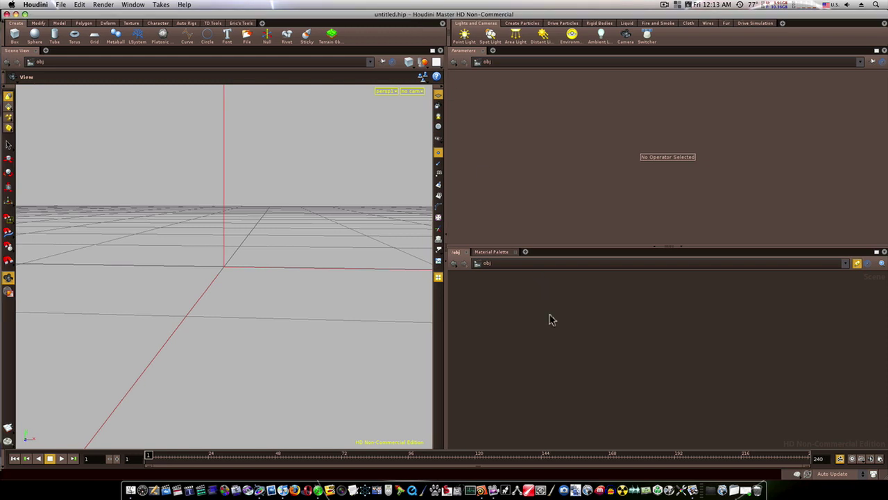
pyautogui.press('Tab')
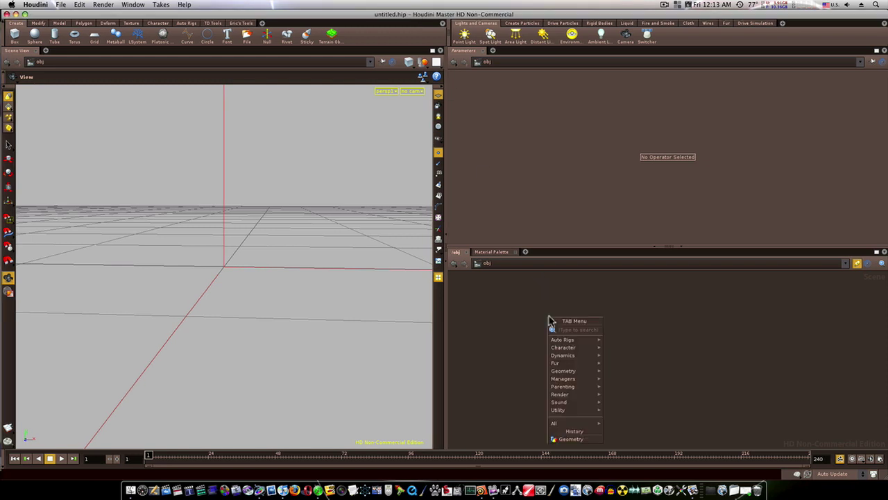
pyautogui.write('geo')
pyautogui.click(610, 330)
pyautogui.click(602, 331)
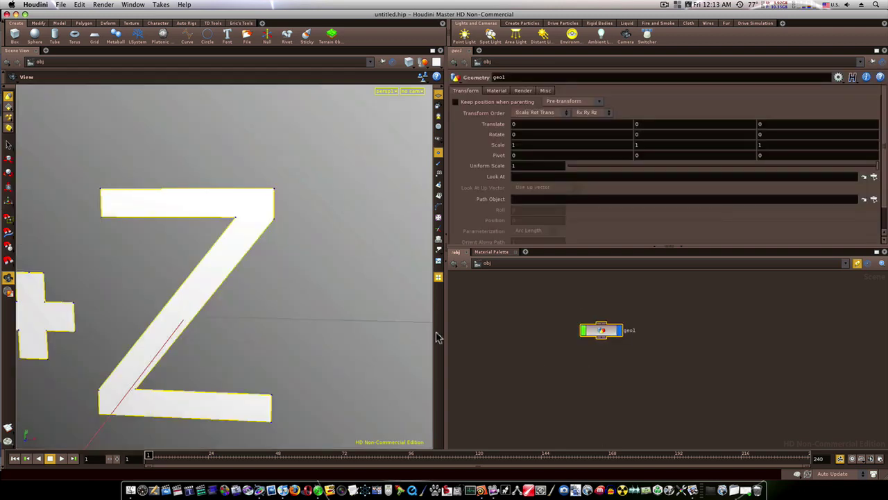
# Step: Go inside the Geometry object and delete its default File node
pyautogui.scroll(3, 160, 321)
pyautogui.scroll(-5, 280, 323)
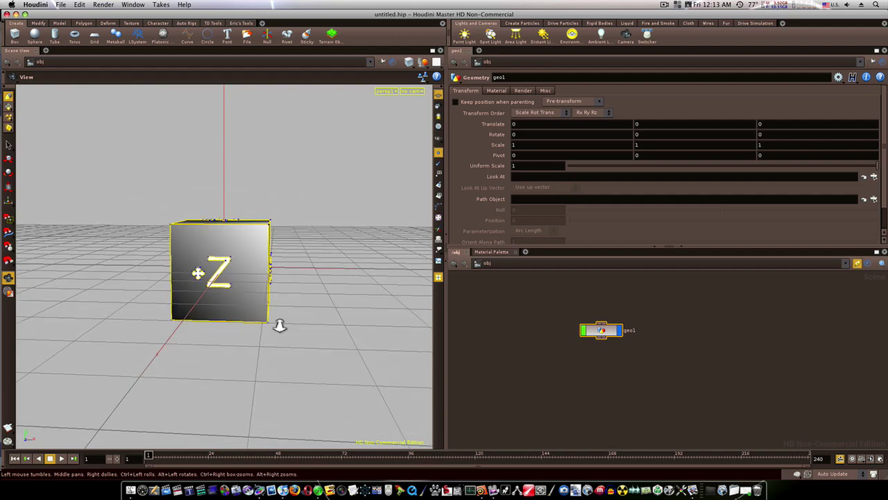
pyautogui.moveTo(280, 306); pyautogui.dragTo(250, 327)
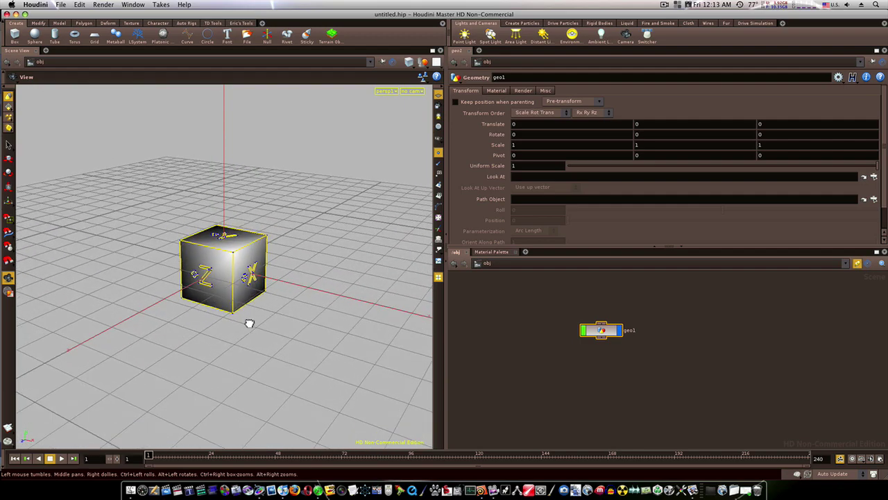
pyautogui.doubleClick(602, 331)
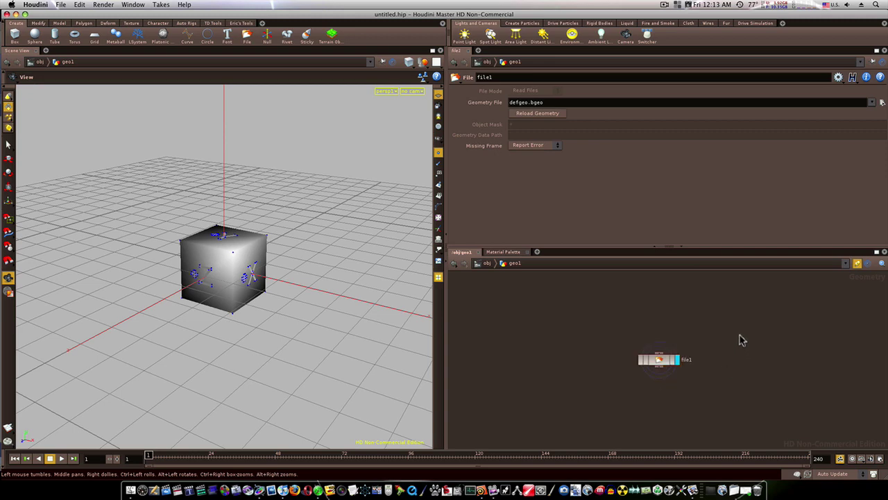
pyautogui.moveTo(740, 337); pyautogui.dragTo(651, 385)
pyautogui.press('Delete')
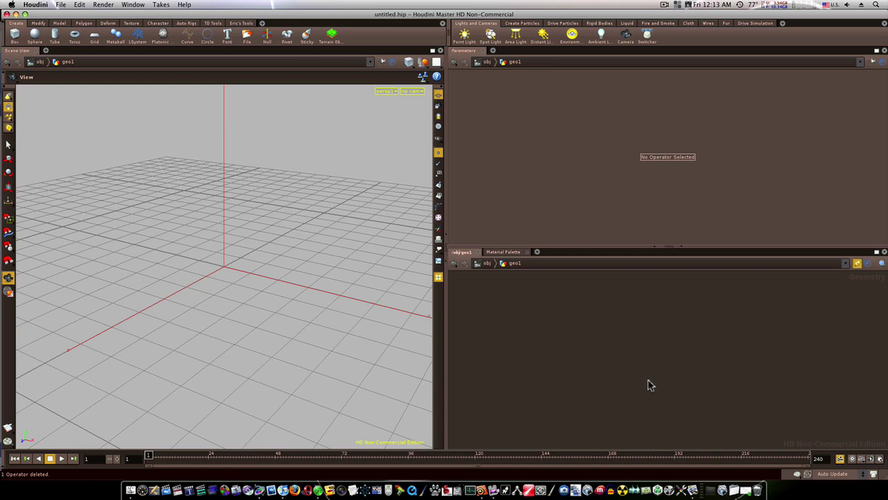
# Step: Add a Trace node inside the Geometry object's empty network
pyautogui.press('Tab')
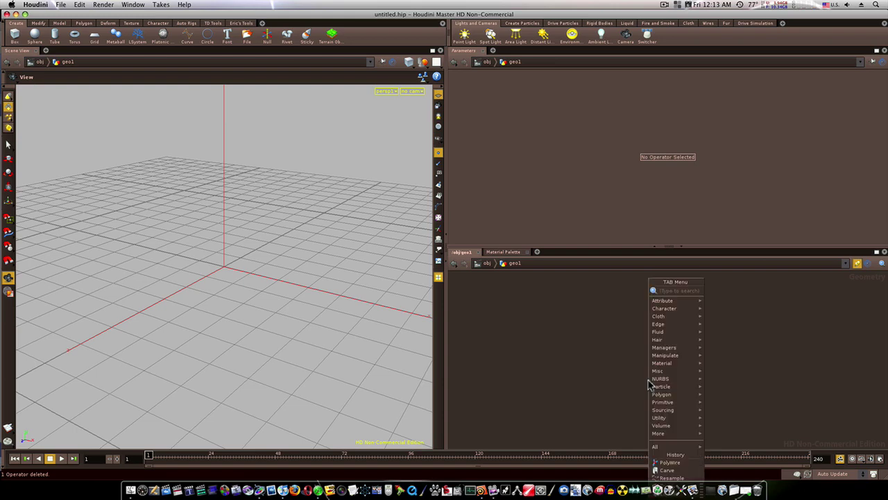
pyautogui.write('Trace')
pyautogui.click(722, 293)
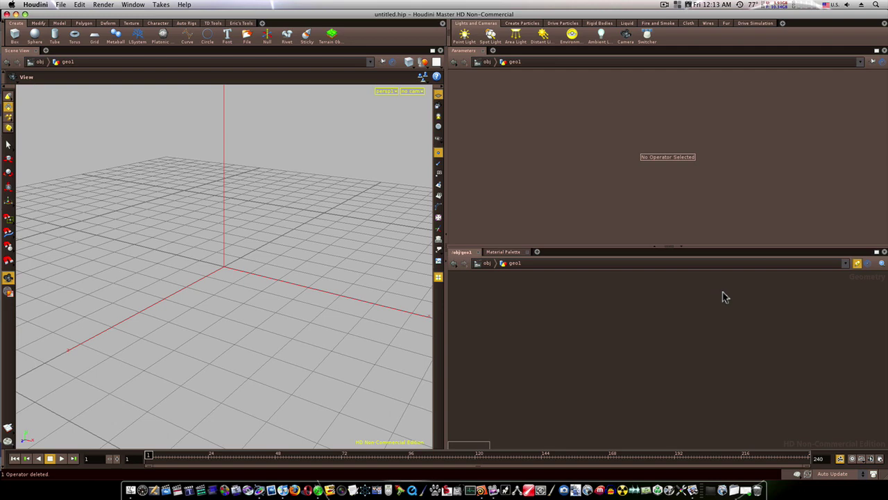
pyautogui.click(617, 333)
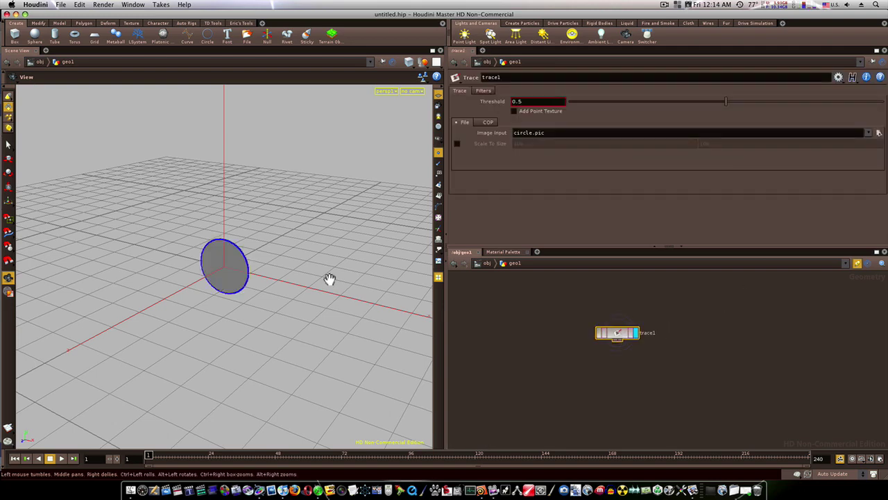
# Step: Load logo.tif from the Desktop as the Trace node's image input
pyautogui.moveTo(262, 273); pyautogui.dragTo(354, 275)
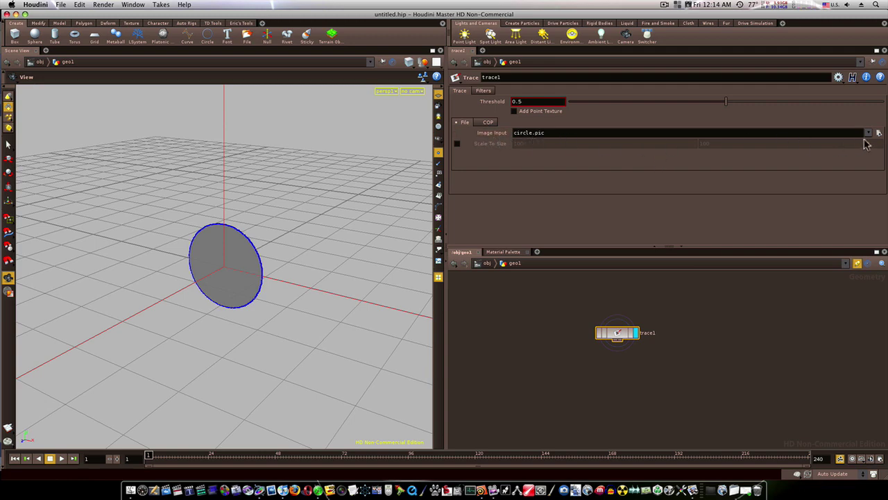
pyautogui.click(877, 134)
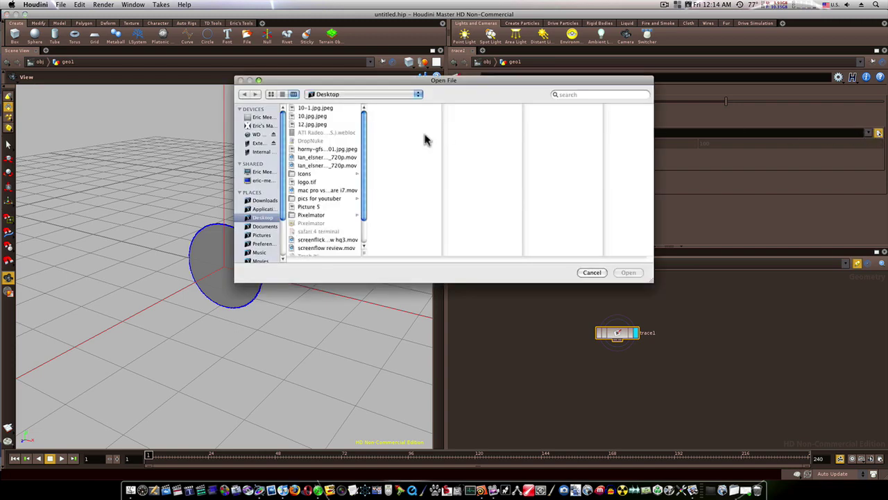
pyautogui.click(311, 184)
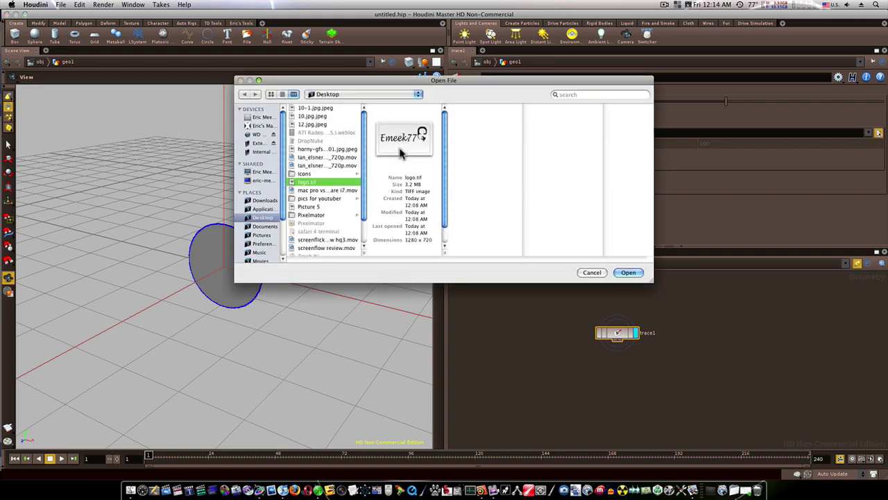
pyautogui.click(628, 273)
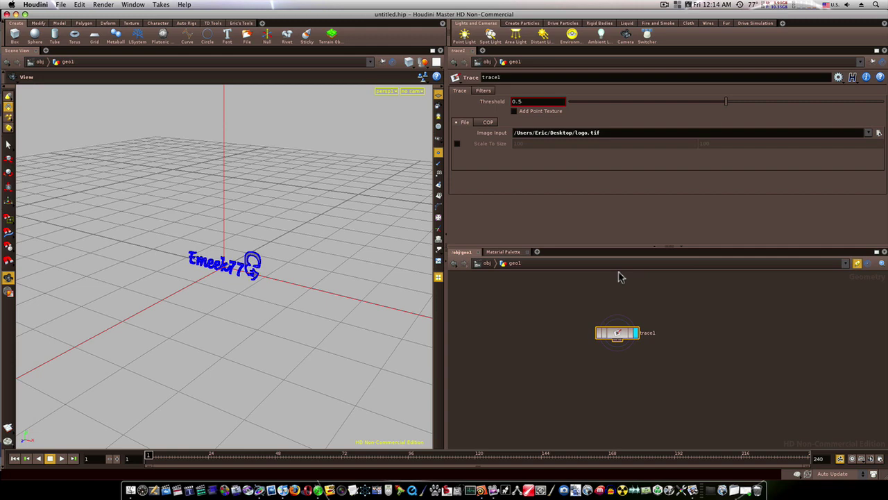
pyautogui.moveTo(277, 269); pyautogui.dragTo(473, 268, button='right')
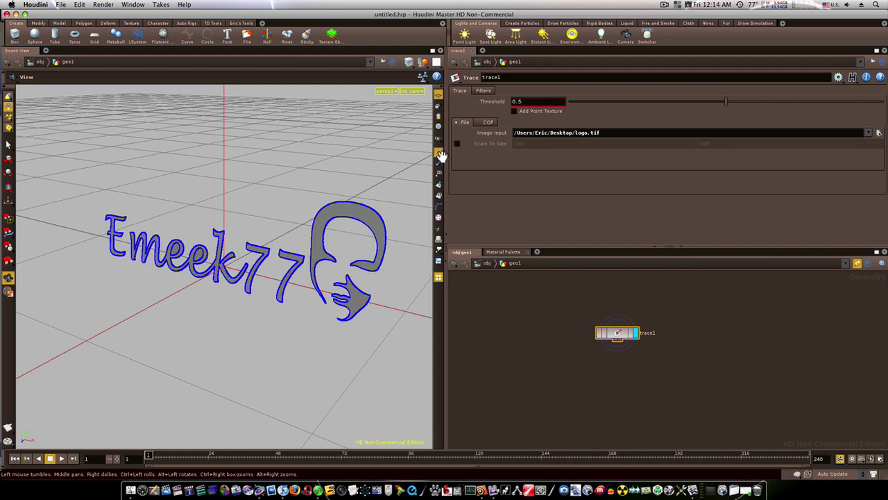
pyautogui.moveTo(381, 187); pyautogui.dragTo(301, 200)
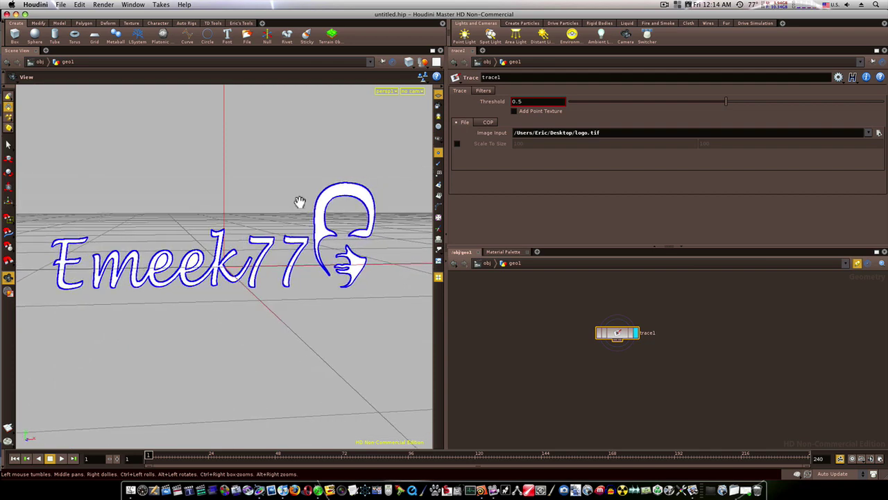
pyautogui.scroll(3, 246, 236)
pyautogui.scroll(-3, 243, 239)
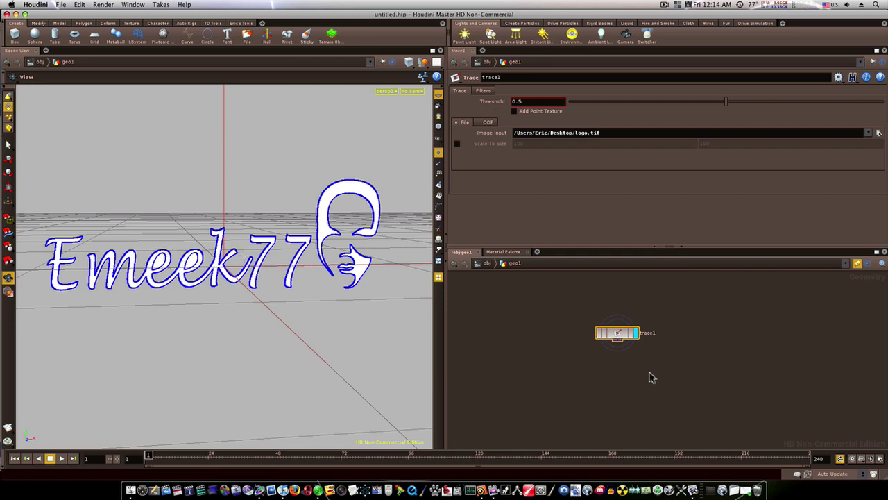
# Step: Connect a new displayed Resample node below the Trace node and set its maximum segment length to 0.01
pyautogui.press('Tab')
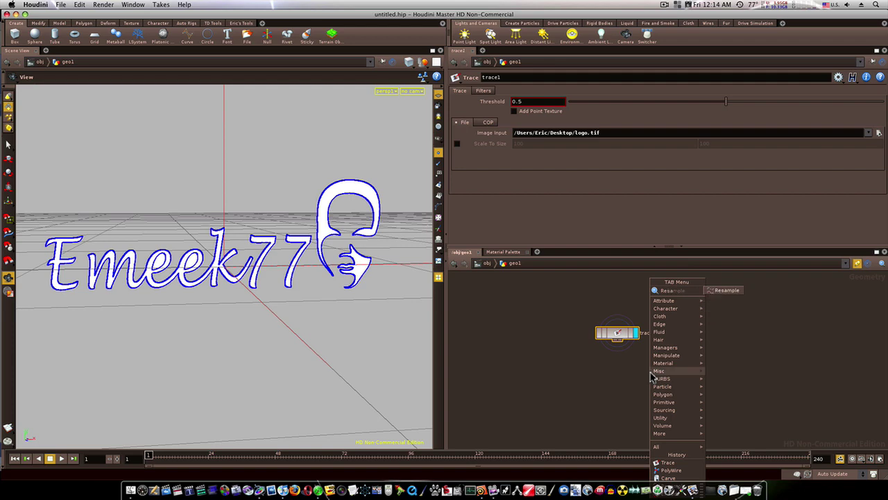
pyautogui.click(722, 294)
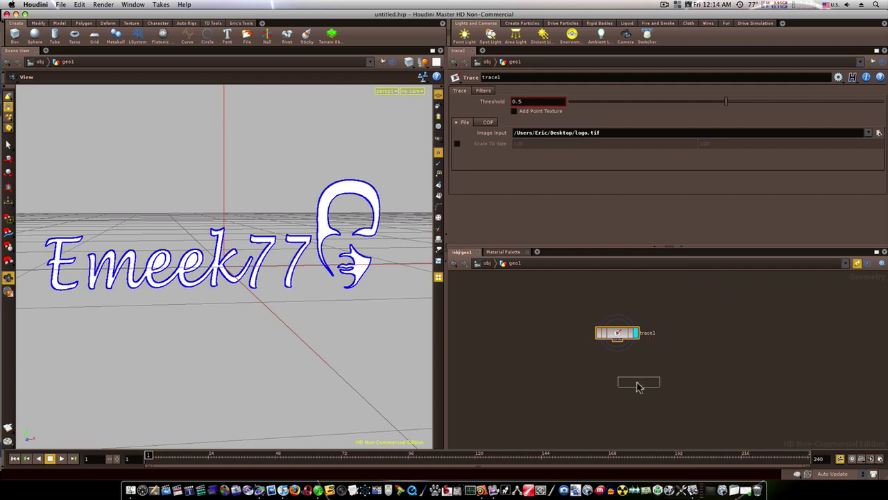
pyautogui.click(627, 378)
pyautogui.moveTo(622, 349); pyautogui.dragTo(625, 371)
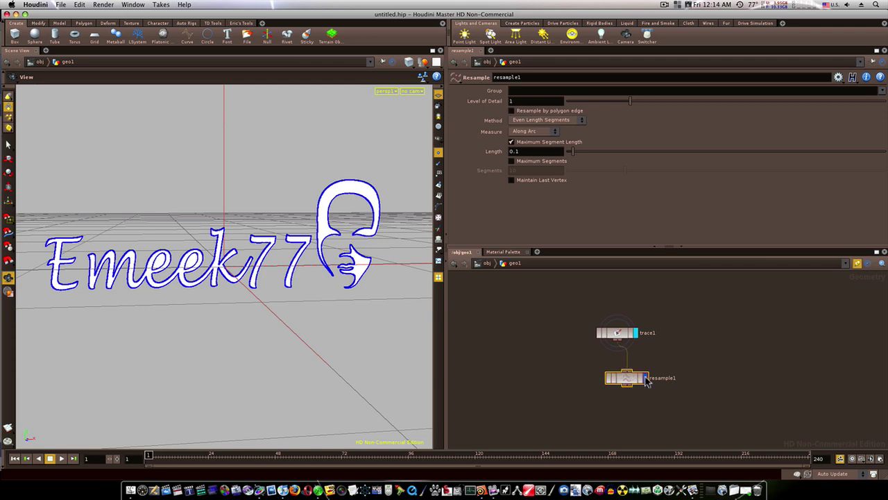
pyautogui.click(645, 378)
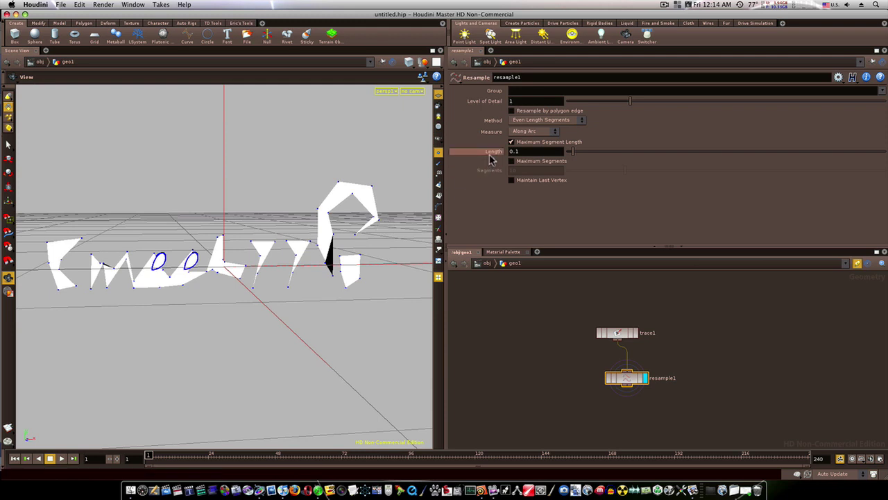
pyautogui.moveTo(492, 159); pyautogui.dragTo(451, 175, button='middle')
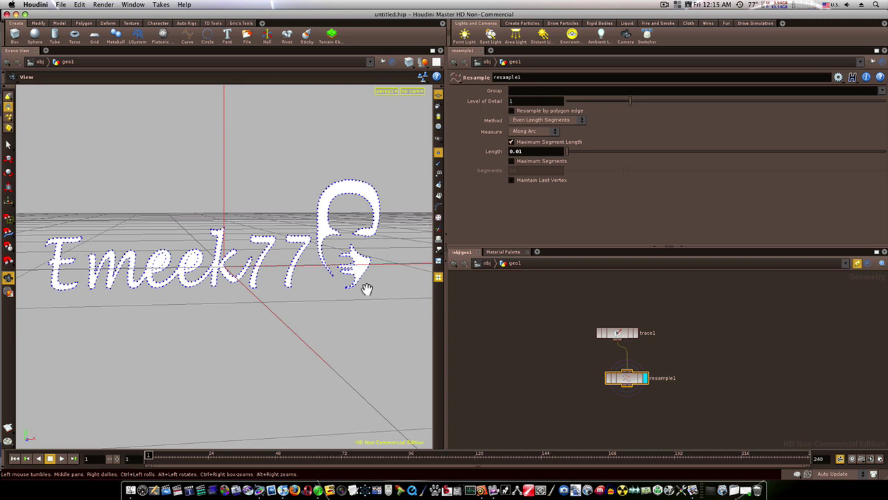
# Step: Add a Carve node, connect it below the Resample node and display its output
pyautogui.moveTo(614, 396); pyautogui.dragTo(607, 386, button='middle')
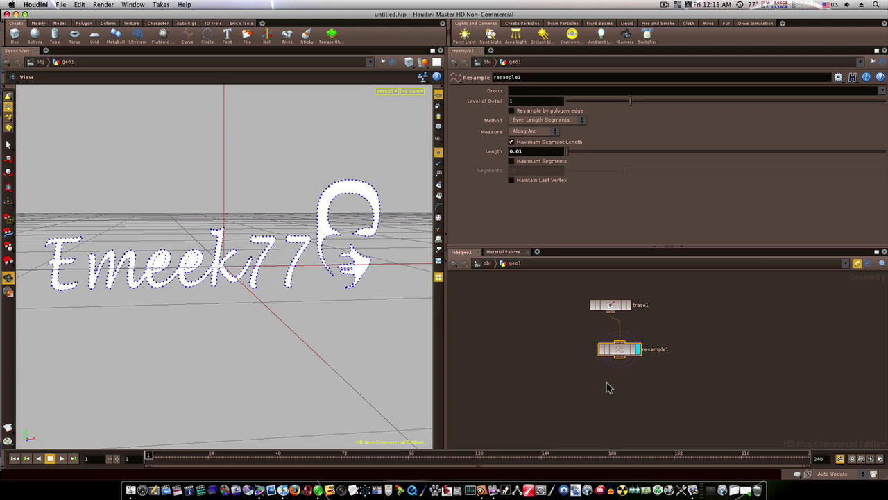
pyautogui.press('Tab')
pyautogui.write('Ca')
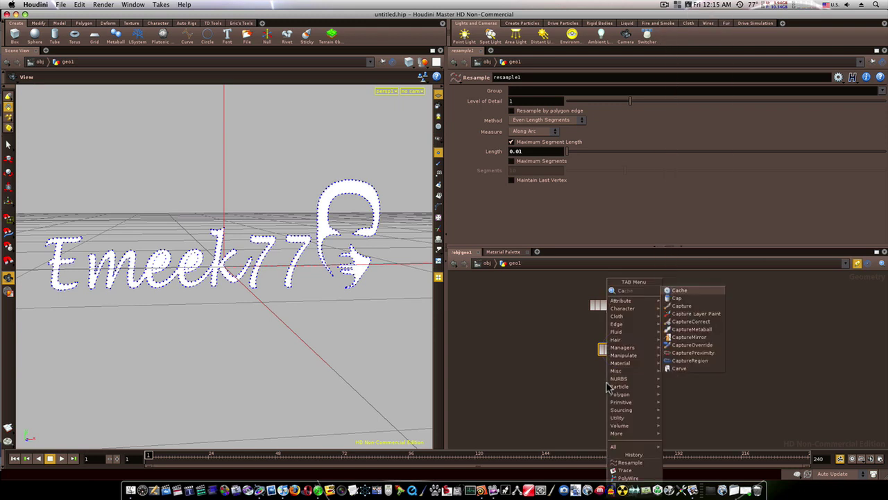
pyautogui.write('rve')
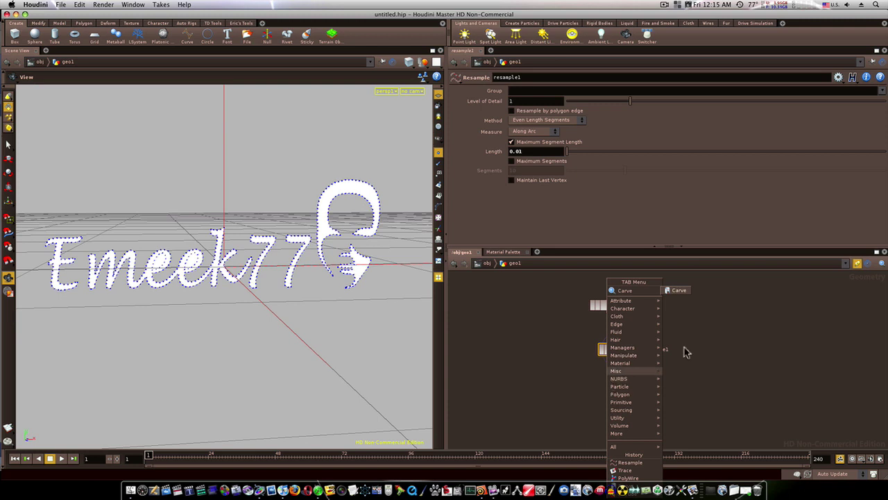
pyautogui.click(678, 294)
pyautogui.click(623, 393)
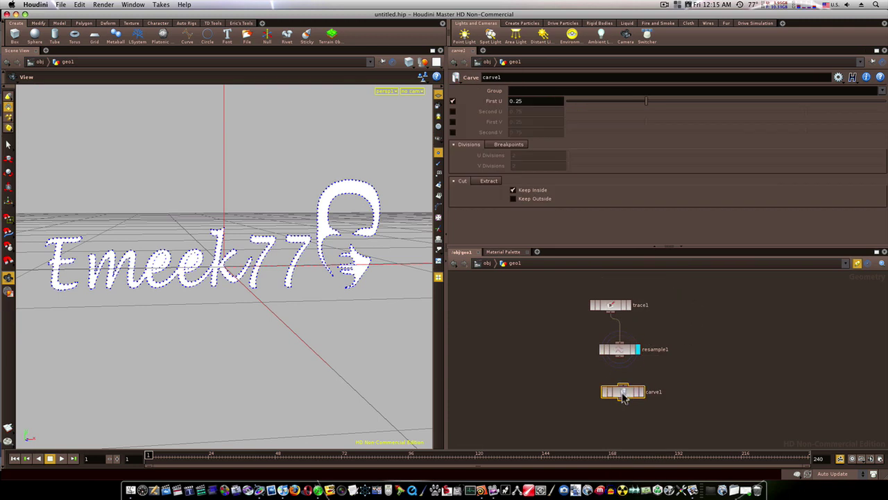
pyautogui.moveTo(622, 369); pyautogui.dragTo(637, 394)
pyautogui.click(642, 392)
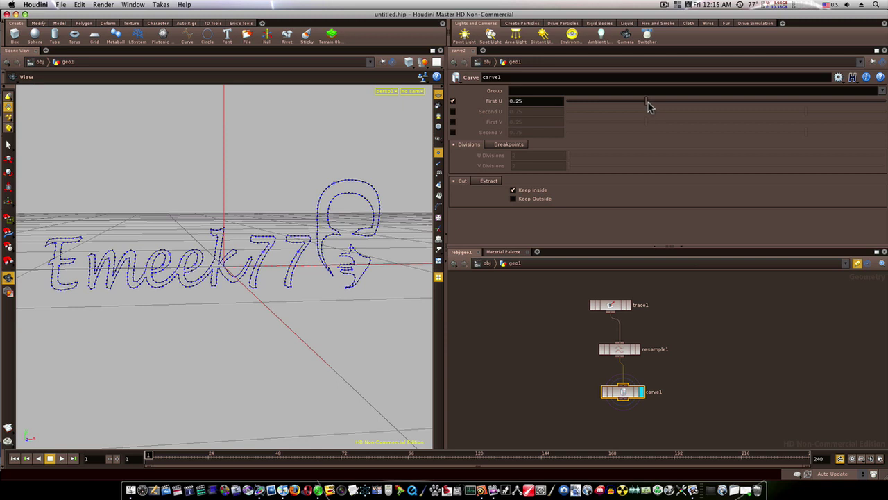
# Step: Enable Second U on the Carve node and set both First U and Second U to 1
pyautogui.moveTo(647, 102); pyautogui.dragTo(604, 122)
pyautogui.click(453, 112)
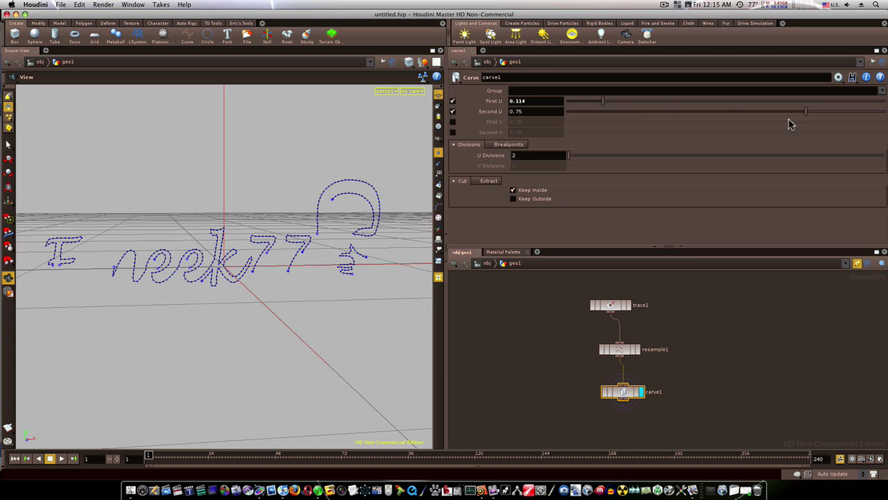
pyautogui.moveTo(804, 118); pyautogui.dragTo(886, 125)
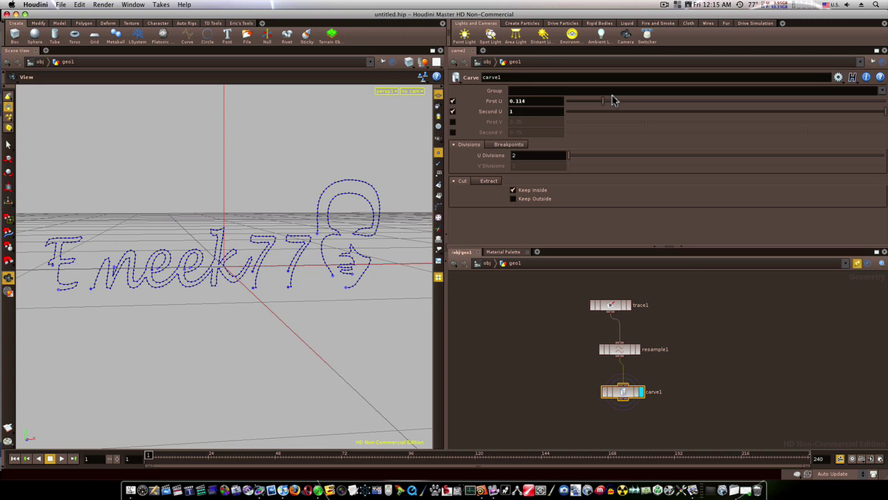
pyautogui.moveTo(604, 102); pyautogui.dragTo(887, 103)
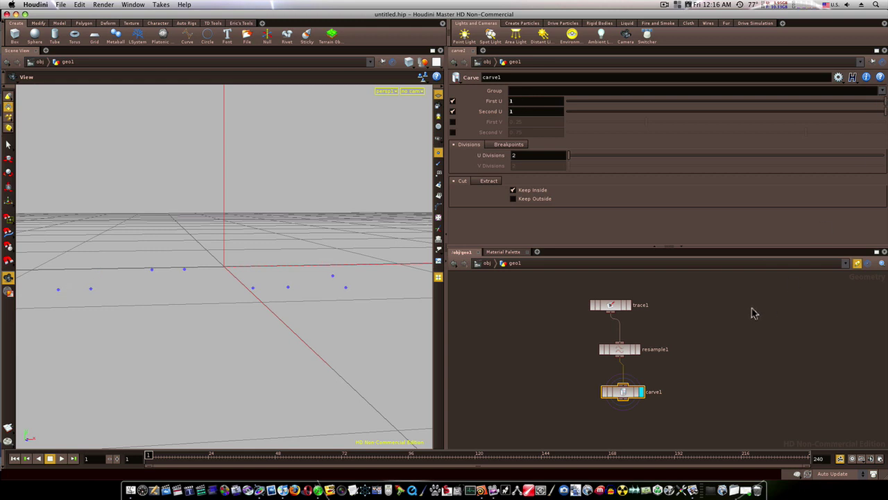
# Step: Keyframe the Carve node's First U at 1 on frame 1 and 0 on frame 48, and scrub through the animation
pyautogui.keyDown('alt'); pyautogui.click(510, 103); pyautogui.keyUp('alt')
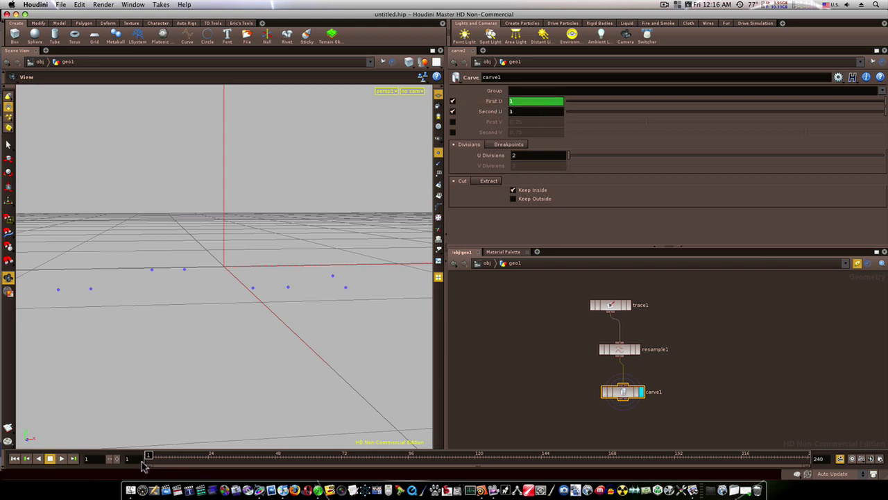
pyautogui.moveTo(148, 457); pyautogui.dragTo(278, 470)
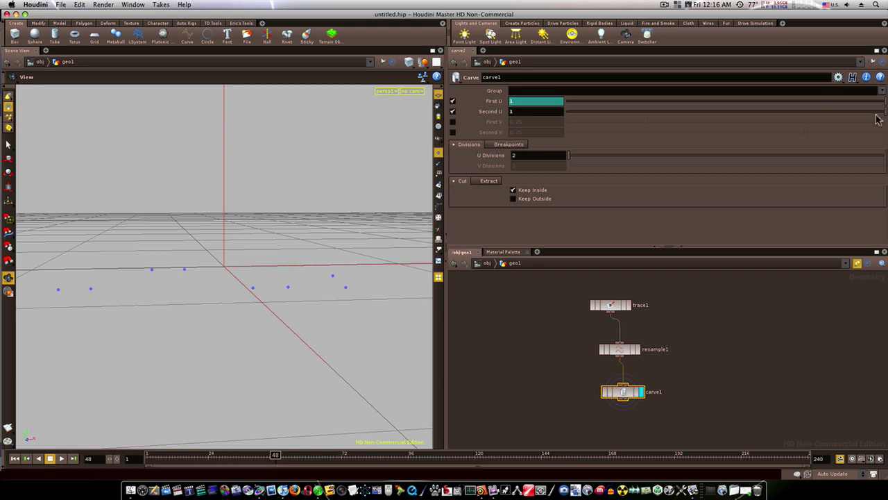
pyautogui.moveTo(884, 104); pyautogui.dragTo(555, 116)
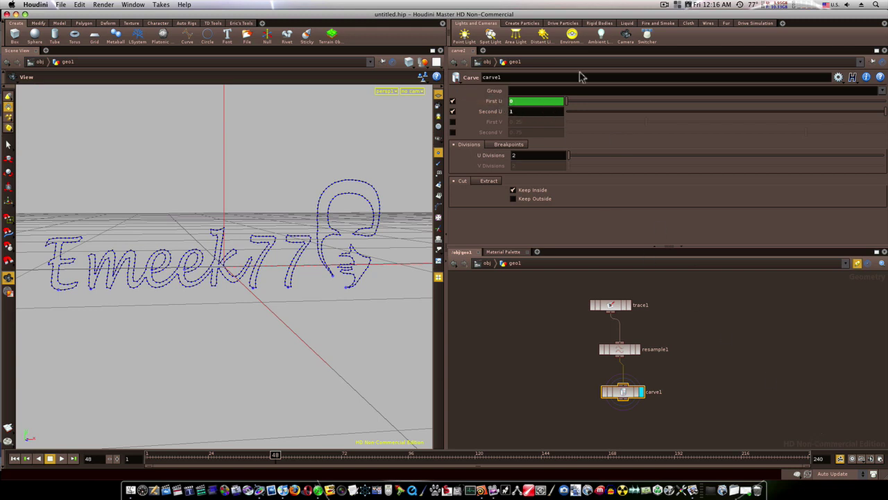
pyautogui.moveTo(176, 466); pyautogui.dragTo(279, 466)
# Step: Add a PolyWire node, connect it below the Carve node and display its output
pyautogui.moveTo(602, 371); pyautogui.dragTo(585, 316, button='middle')
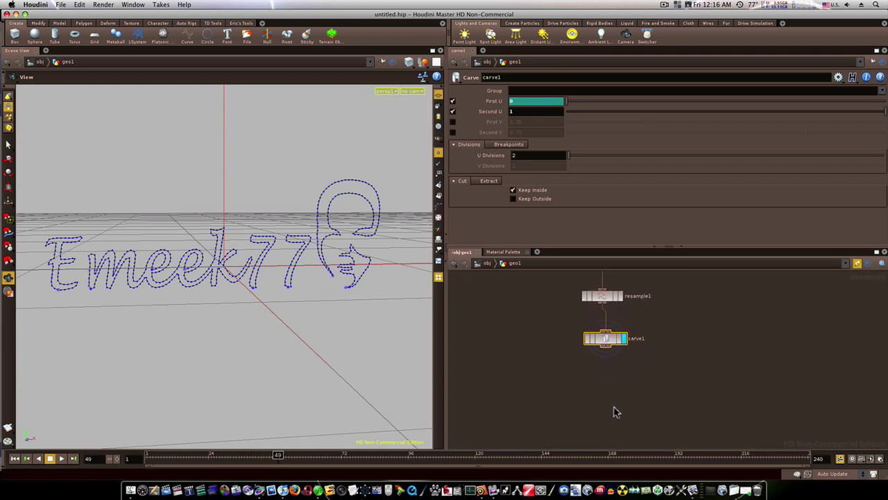
pyautogui.press('Tab')
pyautogui.write('poly')
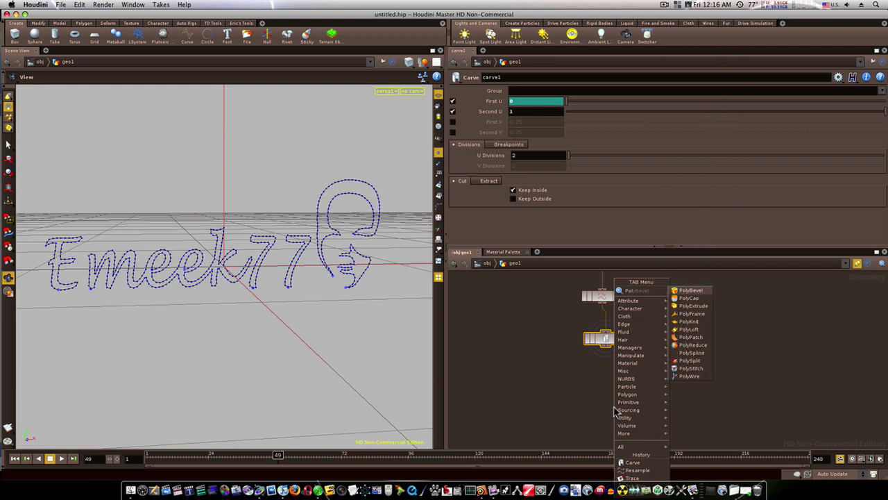
pyautogui.write('w')
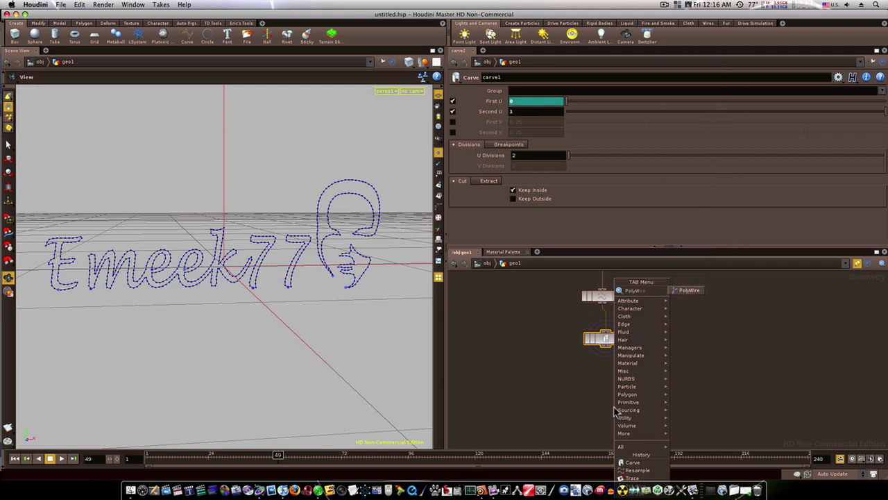
pyautogui.click(695, 290)
pyautogui.click(619, 385)
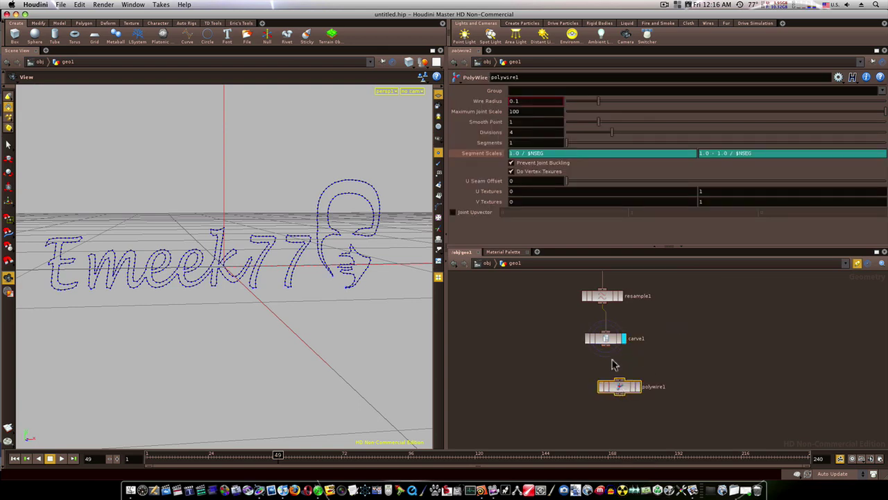
pyautogui.moveTo(608, 348); pyautogui.dragTo(622, 385)
pyautogui.click(638, 386)
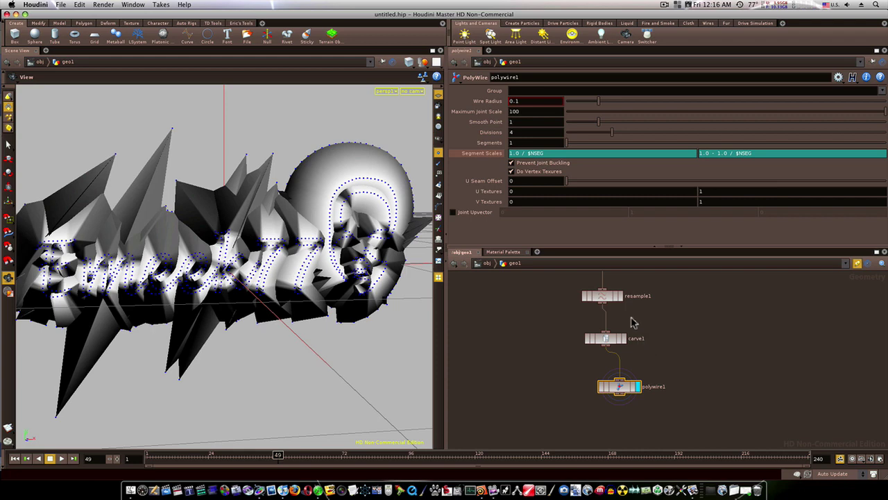
# Step: Reduce the PolyWire node's wire radius to 0.0045
pyautogui.moveTo(498, 103); pyautogui.dragTo(455, 129, button='middle')
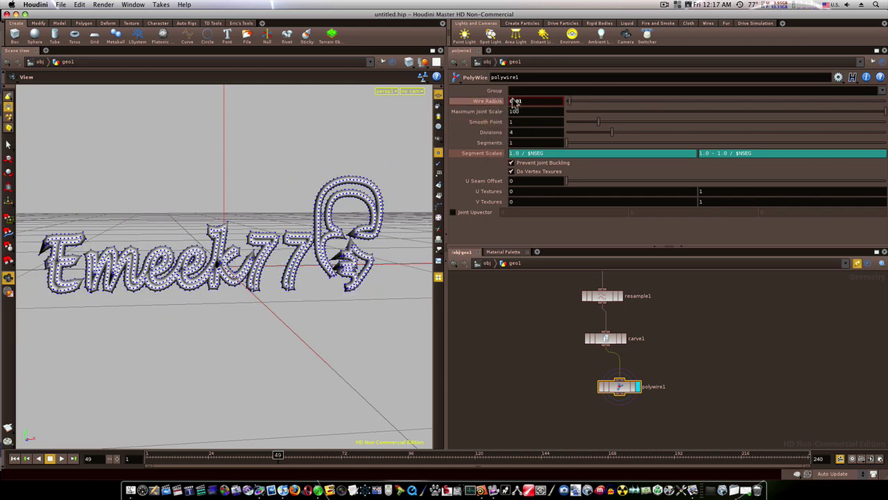
pyautogui.moveTo(498, 103); pyautogui.dragTo(405, 175, button='middle')
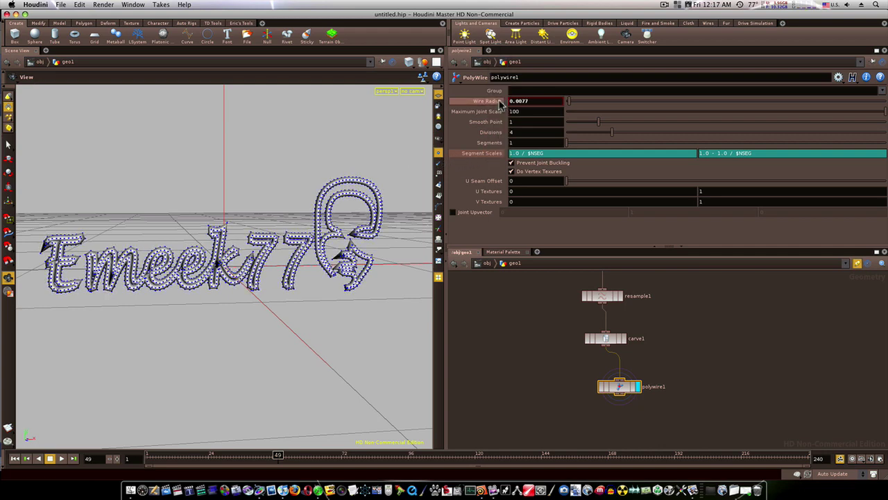
pyautogui.moveTo(493, 109); pyautogui.dragTo(430, 175, button='middle')
pyautogui.moveTo(493, 109); pyautogui.dragTo(388, 165, button='middle')
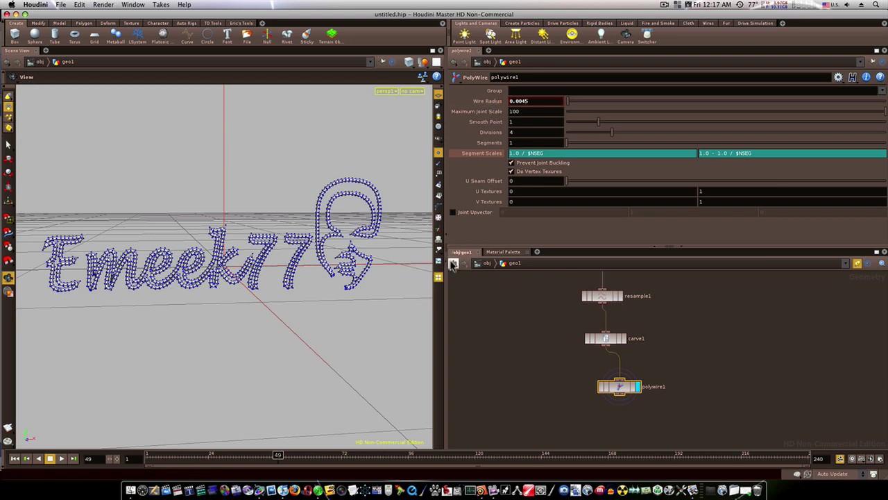
# Step: Shorten the playback range to end at frame 65 and play the animation from frame 1
pyautogui.moveTo(169, 455); pyautogui.dragTo(137, 460)
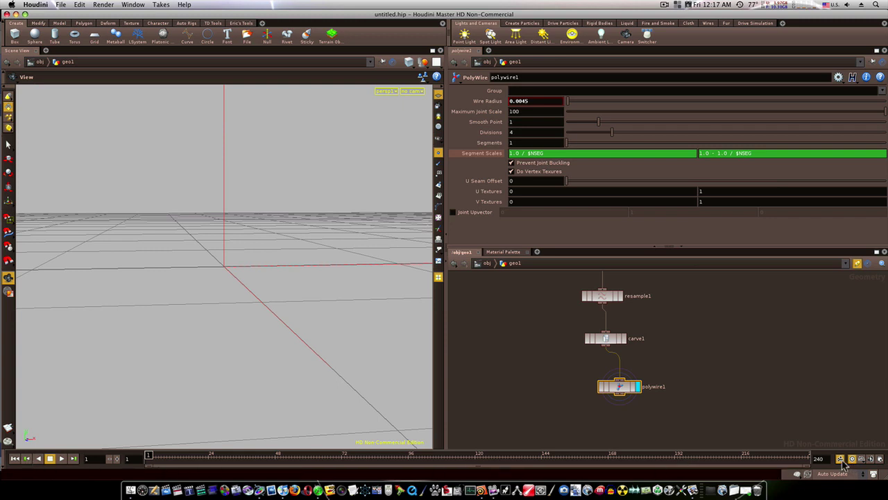
pyautogui.click(786, 467)
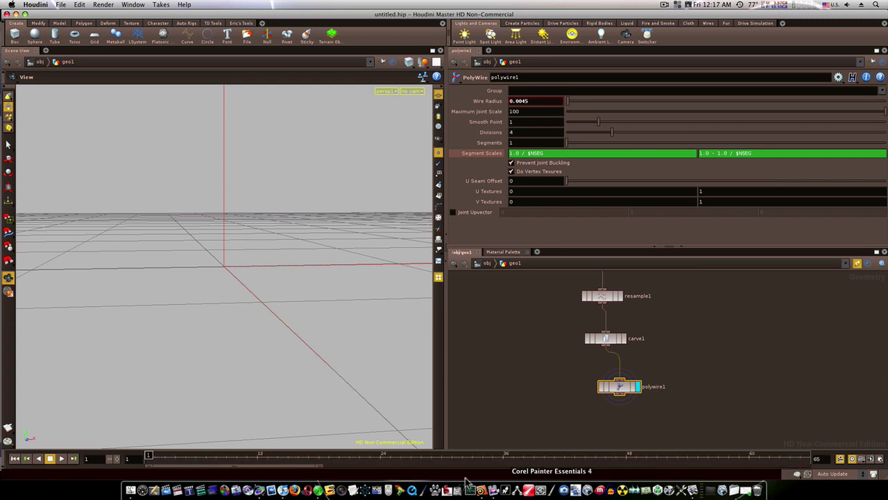
pyautogui.click(59, 459)
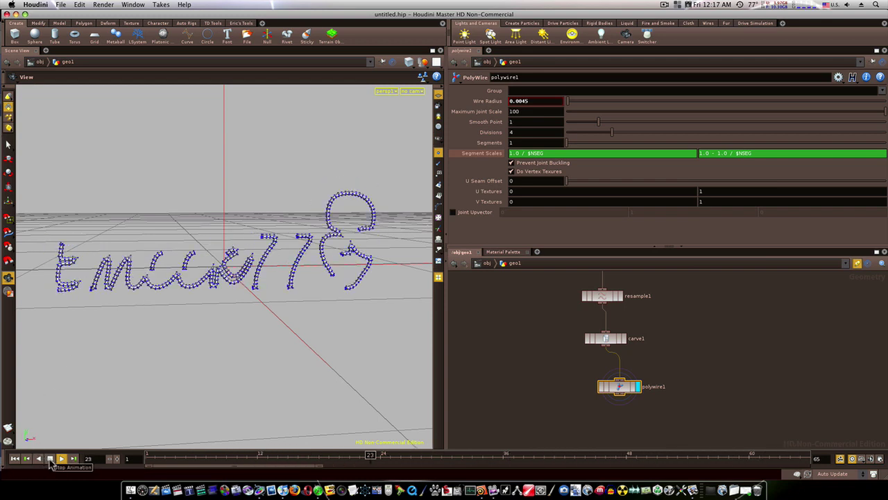
pyautogui.click(50, 459)
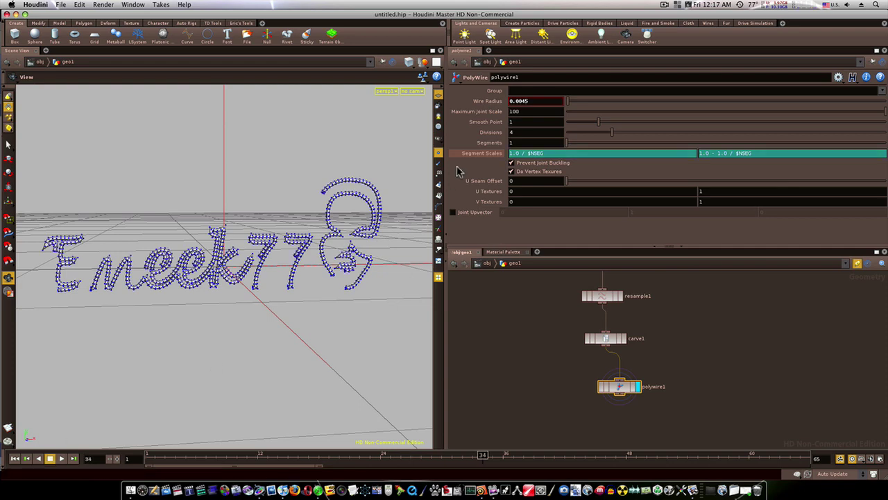
# Step: Turn off point display in the viewport and scrub through the wire animation up to frame 65
pyautogui.click(438, 154)
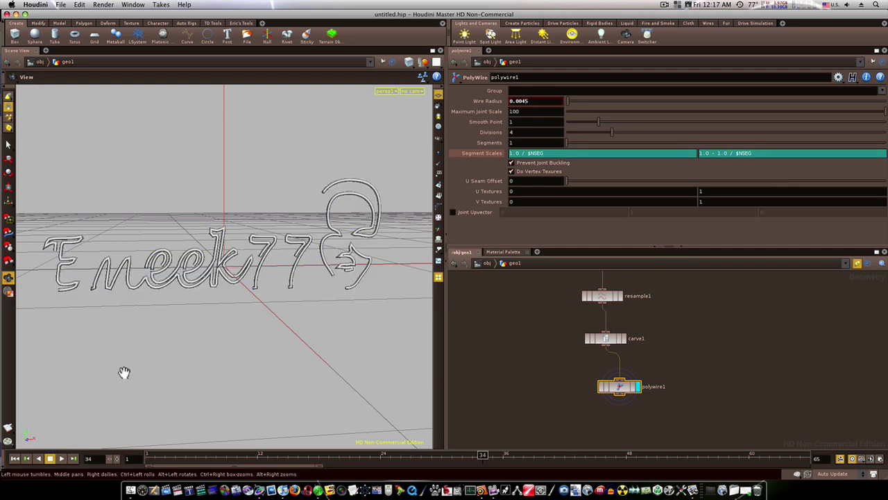
pyautogui.click(49, 459)
pyautogui.moveTo(157, 458)
pyautogui.mouseDown()
pyautogui.moveTo(426, 459)
pyautogui.moveTo(591, 448)
pyautogui.moveTo(624, 462)
pyautogui.moveTo(728, 458)
pyautogui.moveTo(771, 475)
pyautogui.moveTo(148, 463)
pyautogui.moveTo(420, 461)
pyautogui.mouseUp()
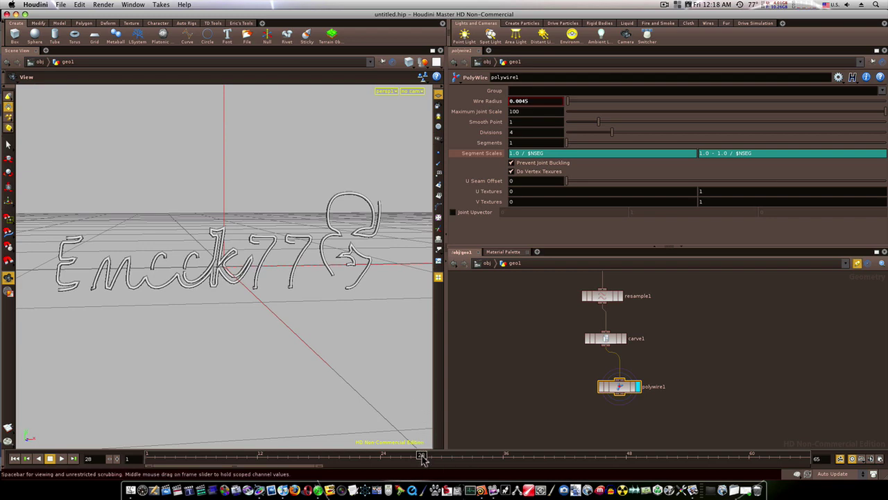
pyautogui.moveTo(423, 458); pyautogui.dragTo(524, 456)
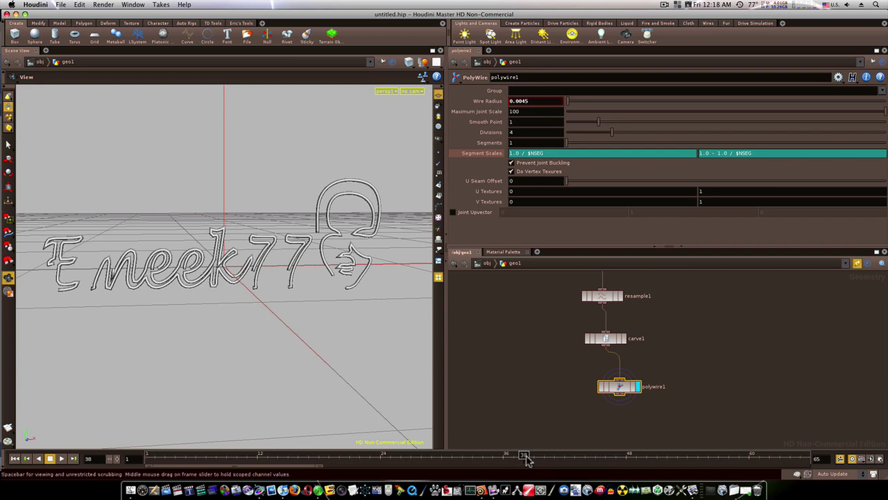
pyautogui.moveTo(525, 458); pyautogui.dragTo(802, 464)
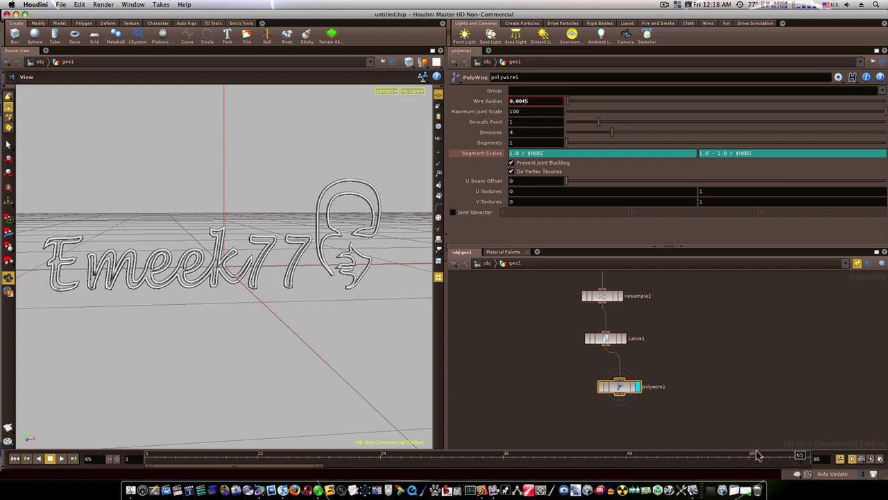